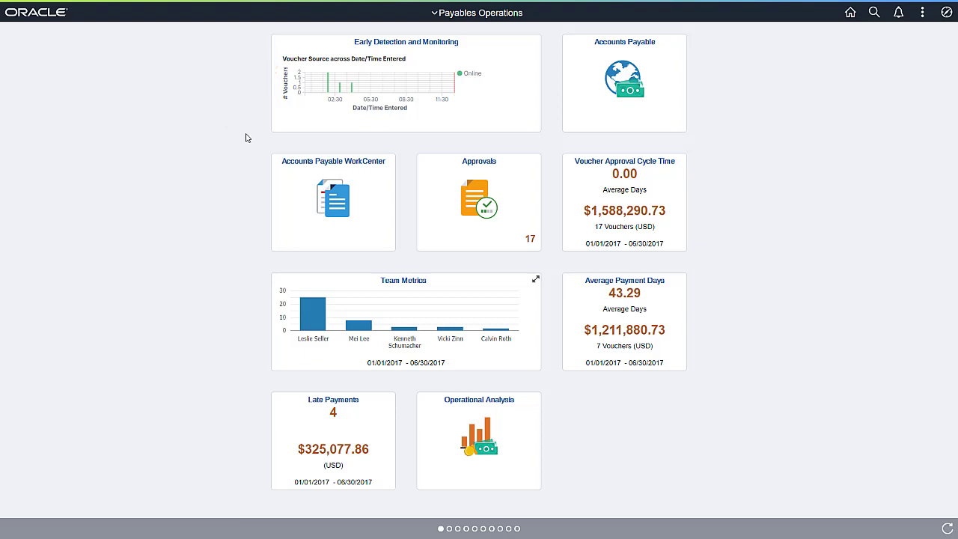
# Open the Early Detection and Monitoring dashboard, then expand the Gross Amount chart to full screen and minimize it
pyautogui.click(292, 124)
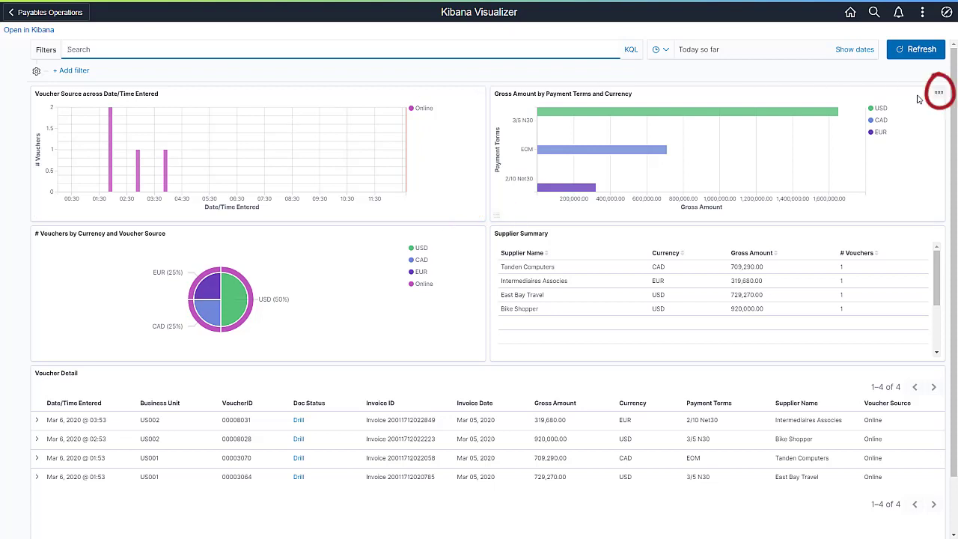
pyautogui.click(939, 95)
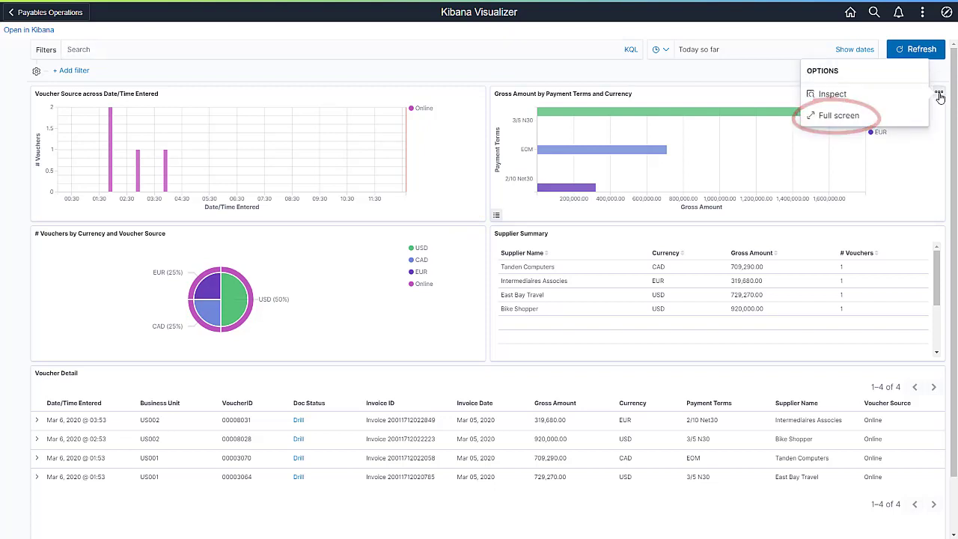
pyautogui.click(838, 115)
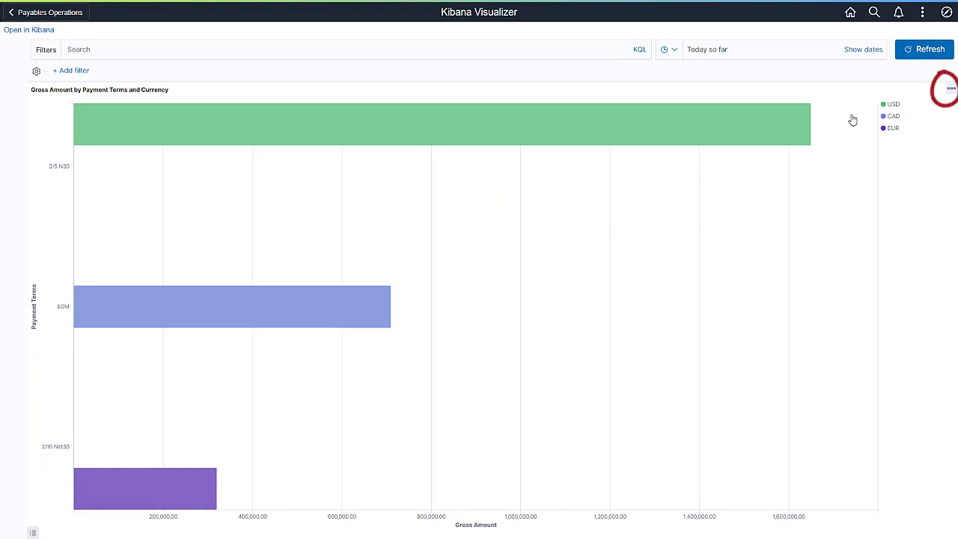
pyautogui.click(951, 91)
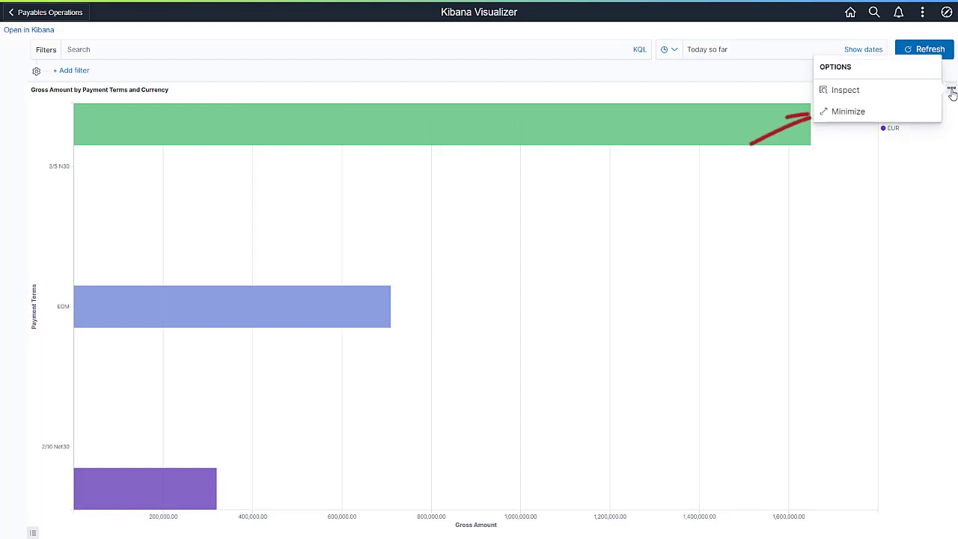
pyautogui.click(885, 116)
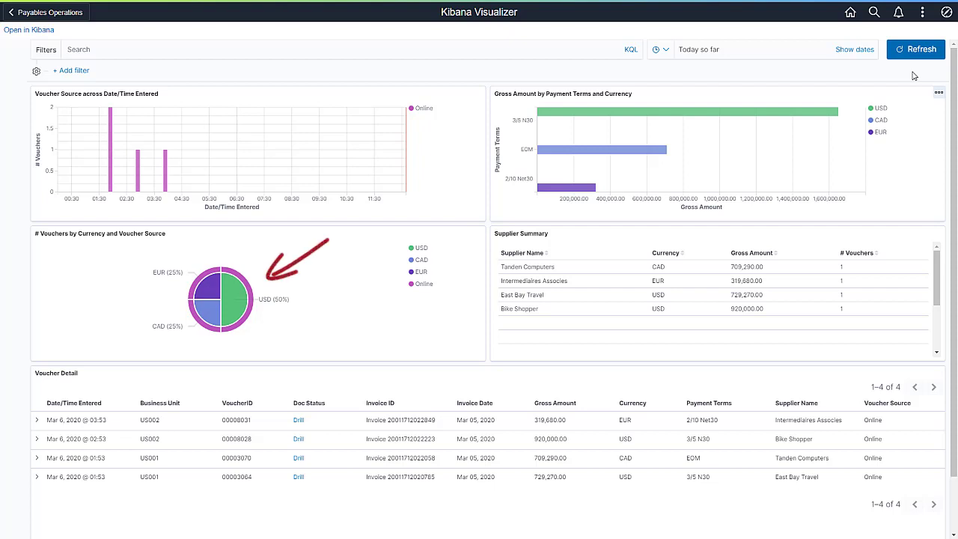
pyautogui.click(234, 308)
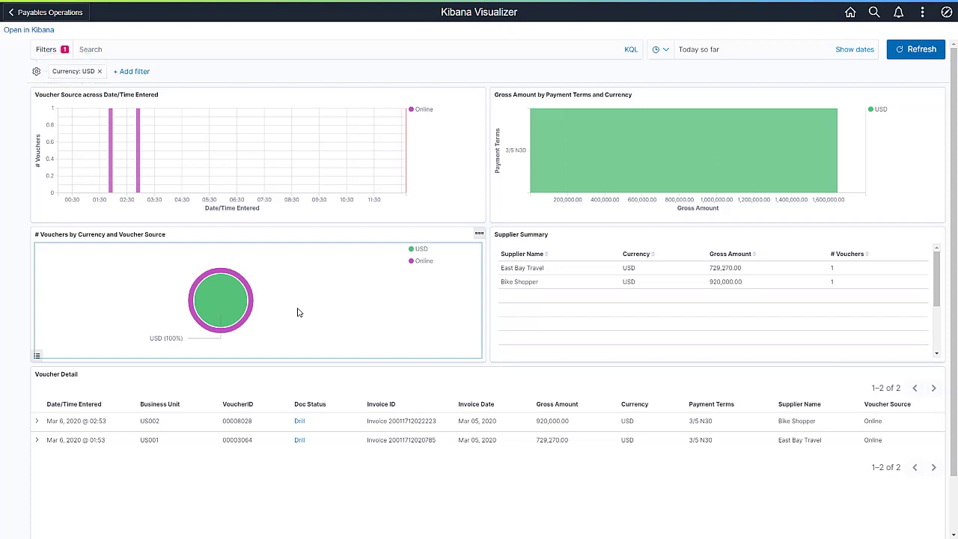
pyautogui.click(99, 71)
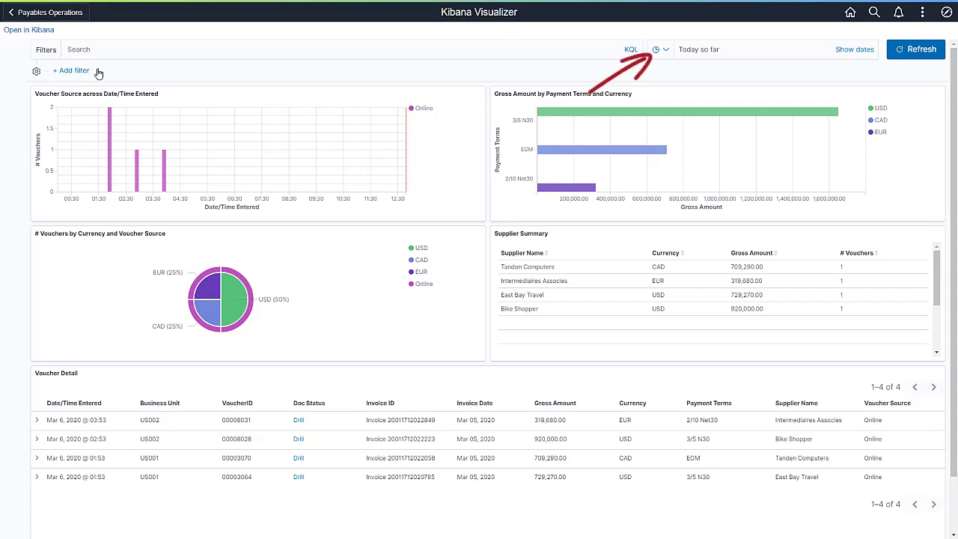
# Set the dashboard time range to This week from Quick select
pyautogui.click(665, 51)
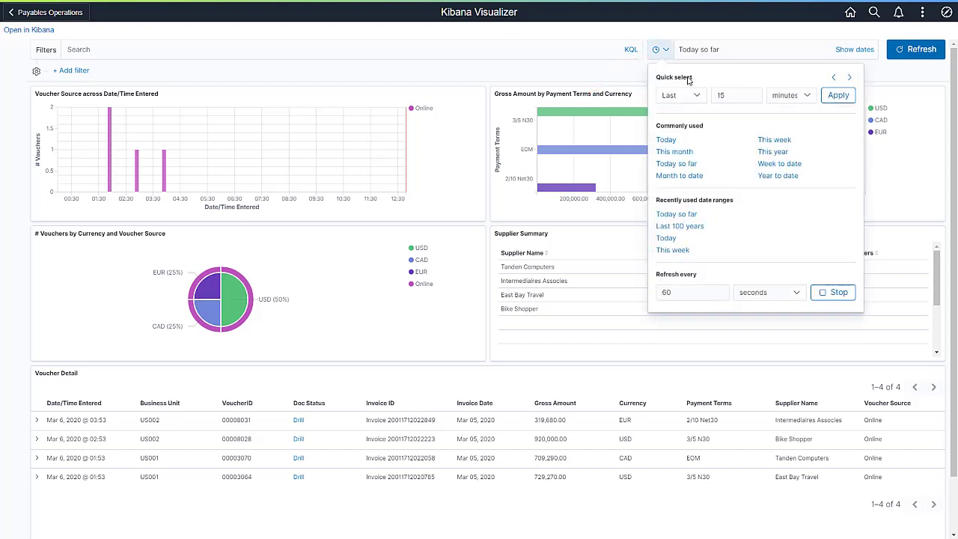
pyautogui.click(774, 140)
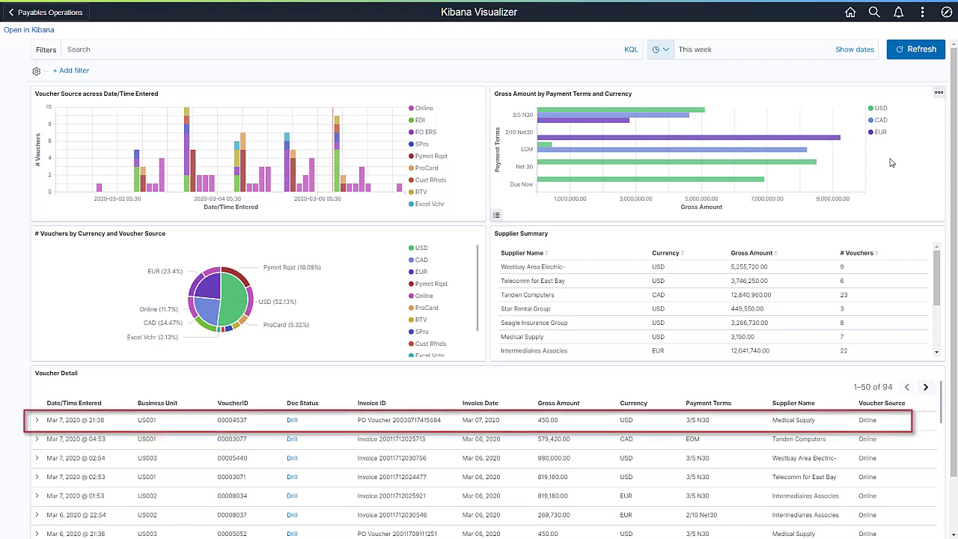
# Drill into the first Voucher Detail row's document status
pyautogui.click(294, 423)
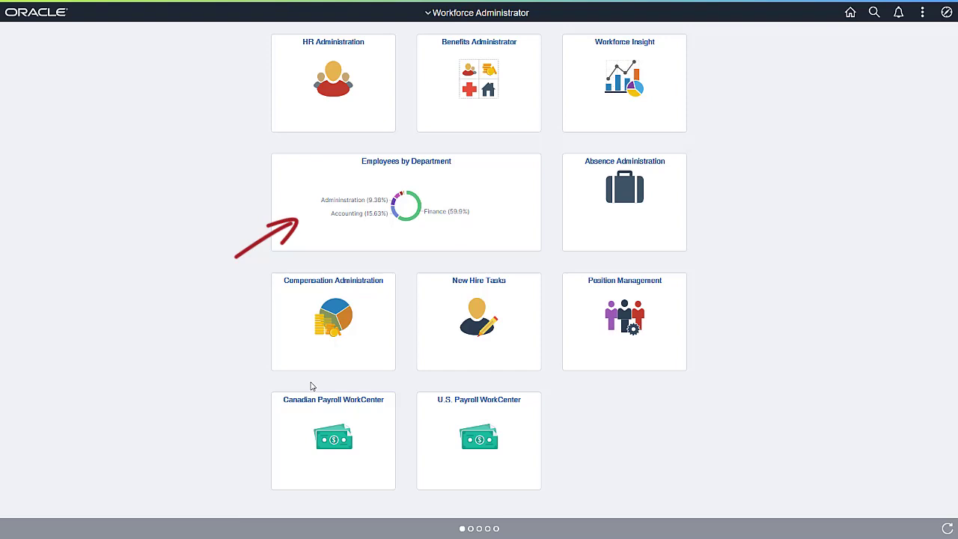
# Open the Employees by Department tile on the Workforce Administrator homepage
pyautogui.click(297, 239)
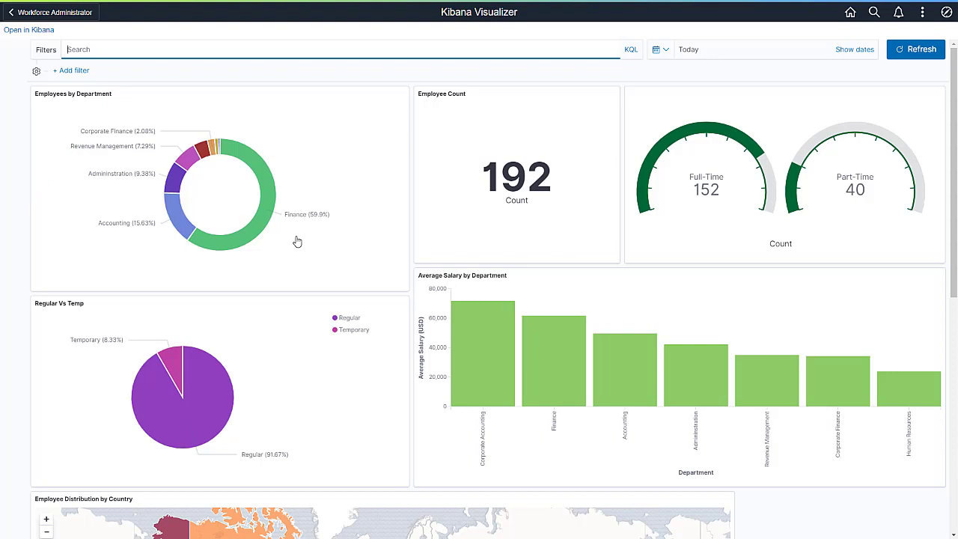
# Filter by the donut's Revenue Management slice and scroll down to the map and Employee Details
pyautogui.click(189, 164)
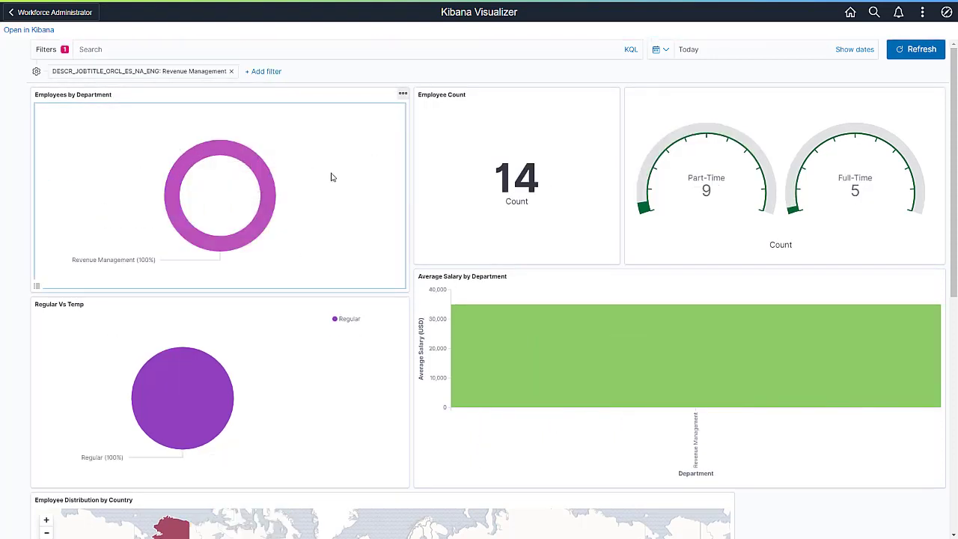
pyautogui.moveTo(951, 258); pyautogui.dragTo(955, 477)
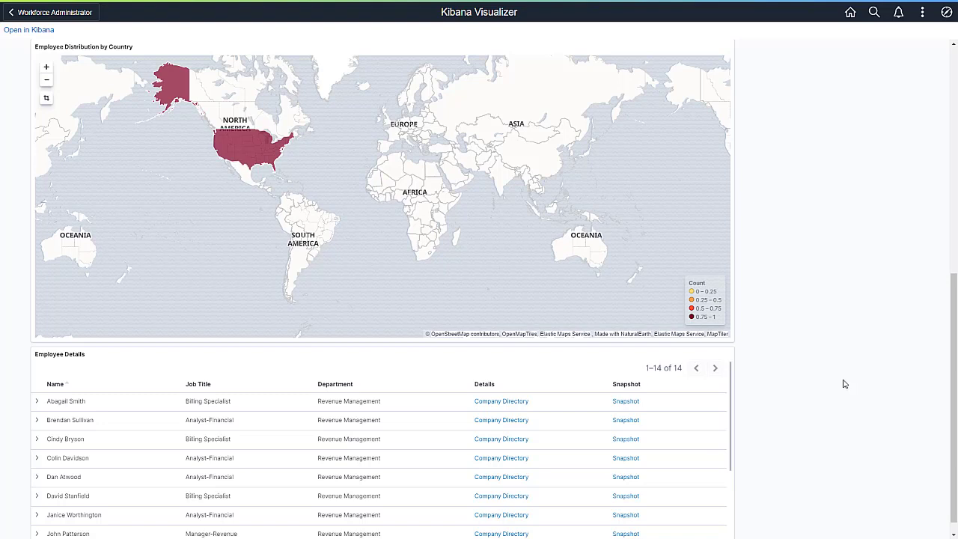
# Open a Revenue Management employee's Snapshot from the Employee Details table
pyautogui.moveTo(248, 159)
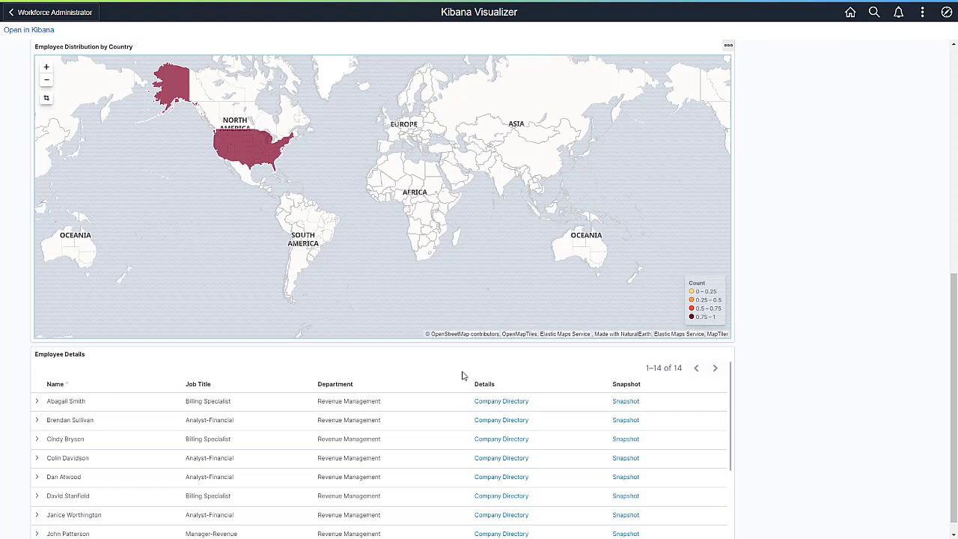
pyautogui.scroll(-1, 953, 419)
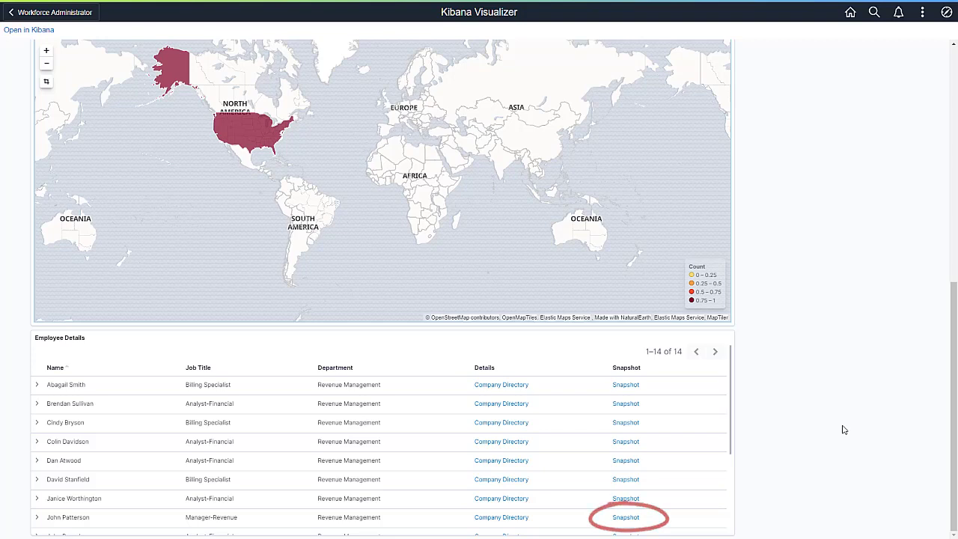
pyautogui.click(624, 519)
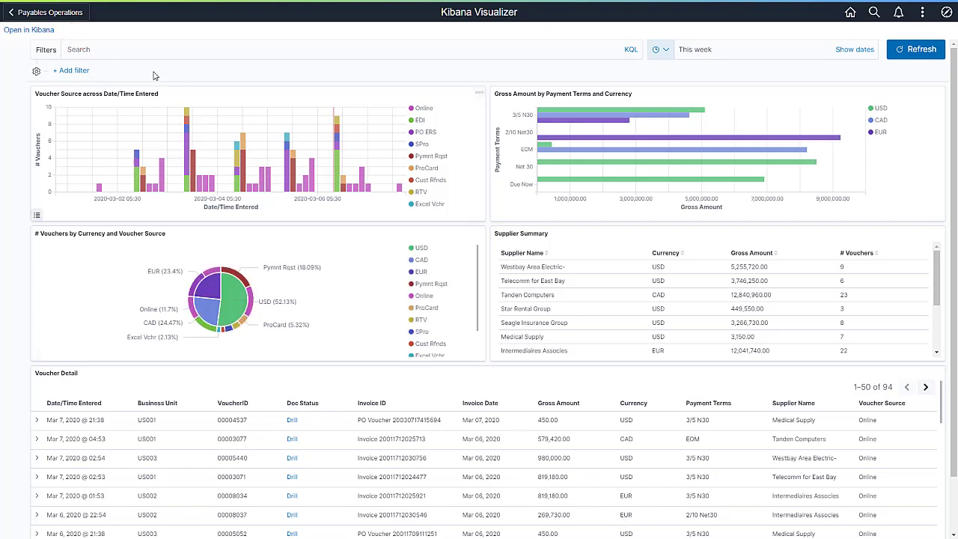
# Open the dashboard in Kibana, start a new Pie visualization, and search for oow_vouchers
pyautogui.click(29, 33)
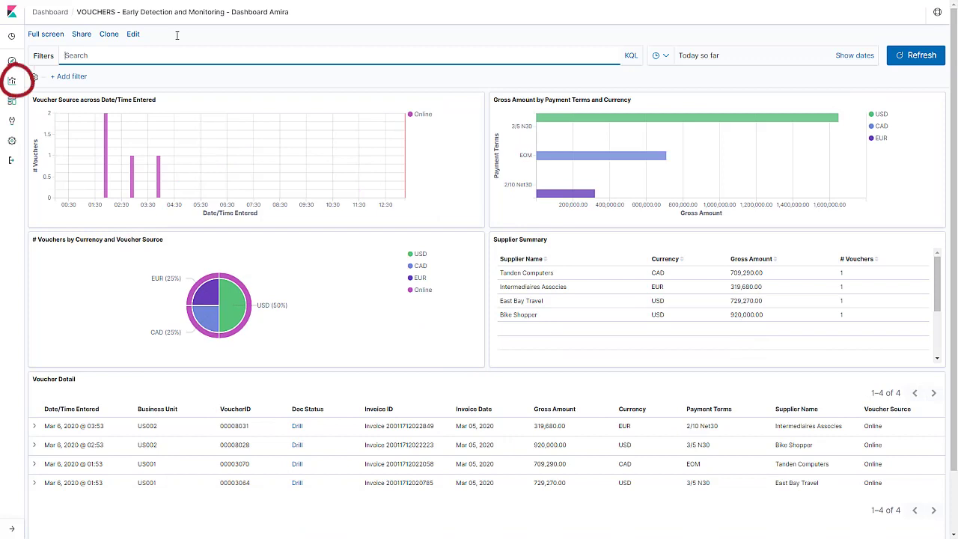
pyautogui.click(11, 81)
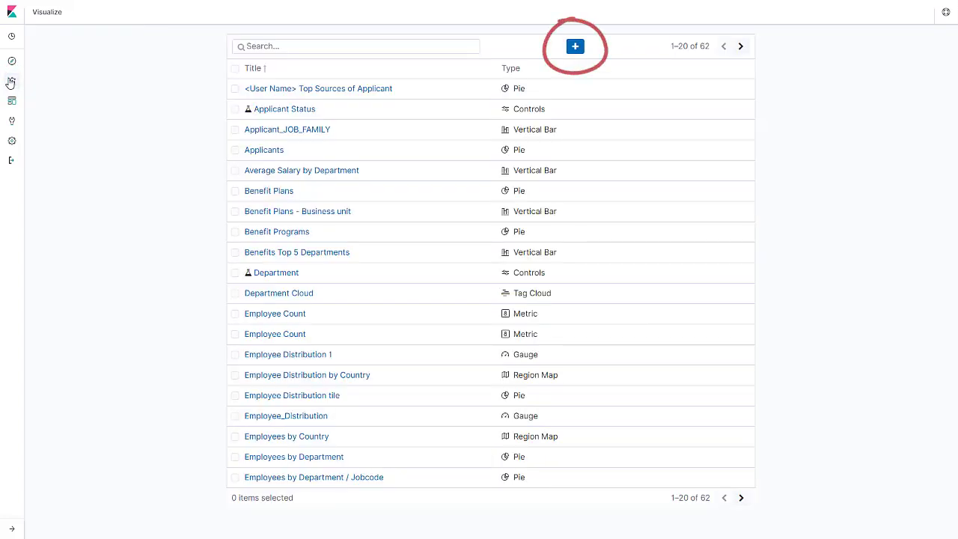
pyautogui.click(570, 49)
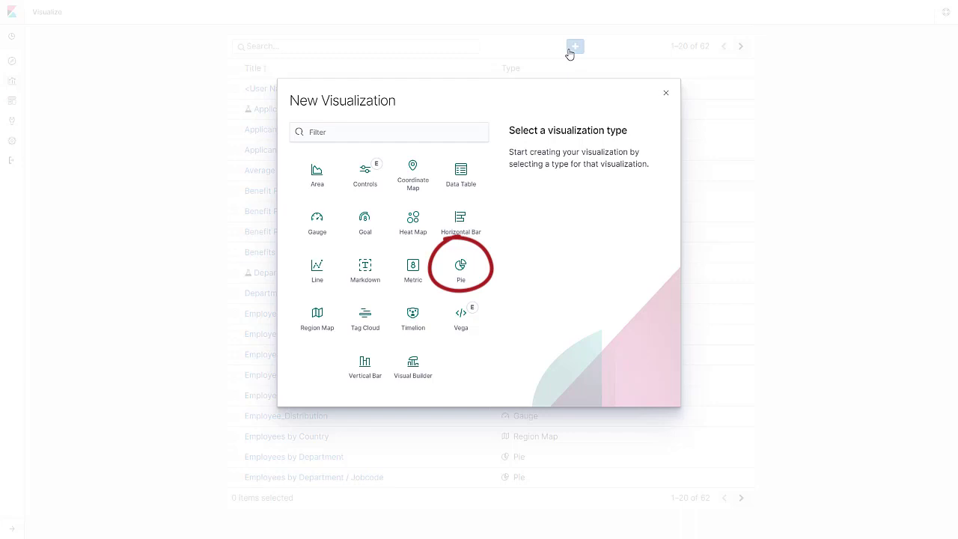
pyautogui.click(462, 270)
pyautogui.write('ooW_Vouchers')
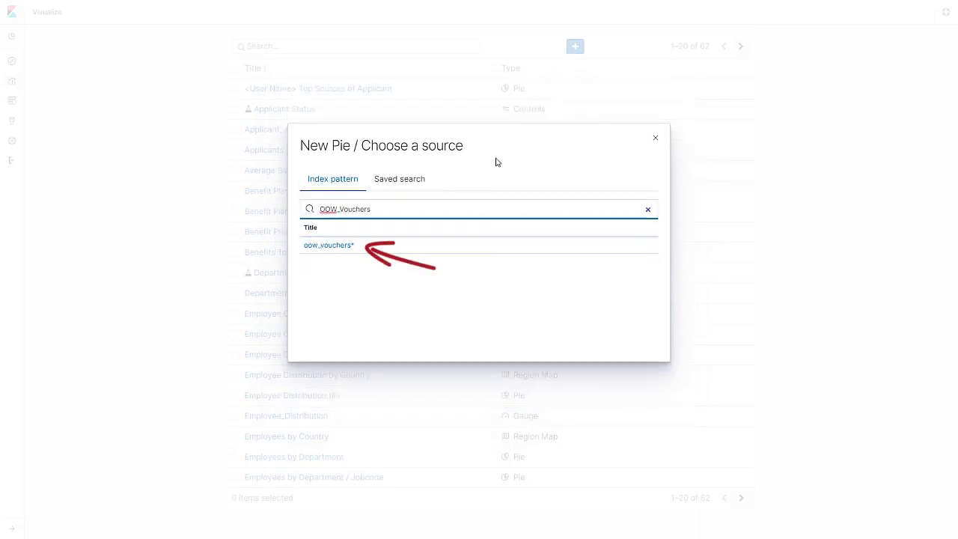
# Use oow_vouchers* as the source and add Split Slices with a Terms aggregation
pyautogui.click(330, 245)
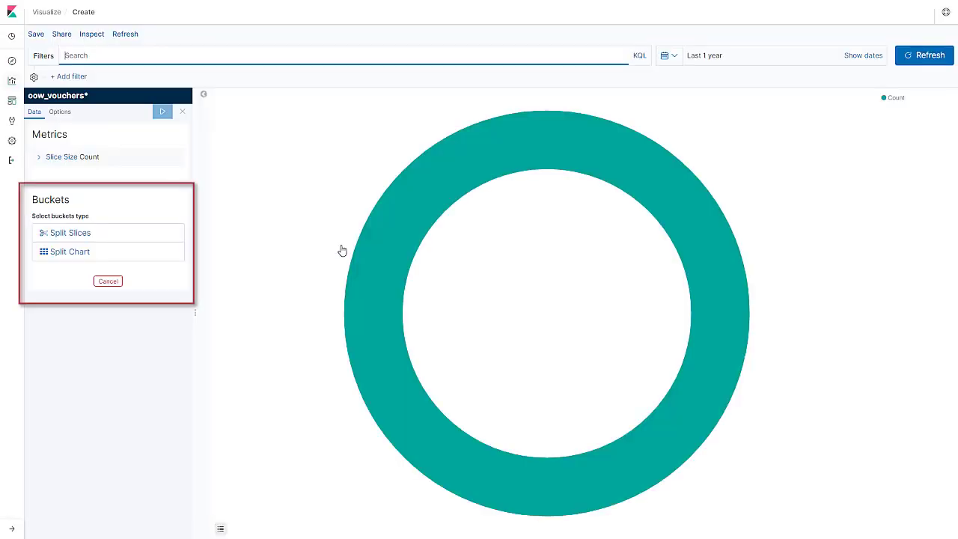
pyautogui.click(89, 234)
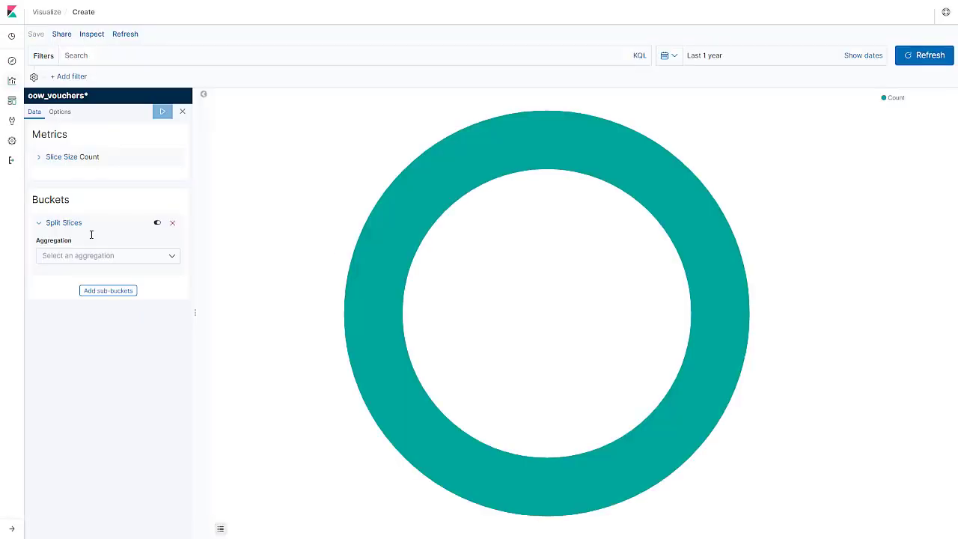
pyautogui.click(169, 259)
pyautogui.scroll(-1, 173, 314)
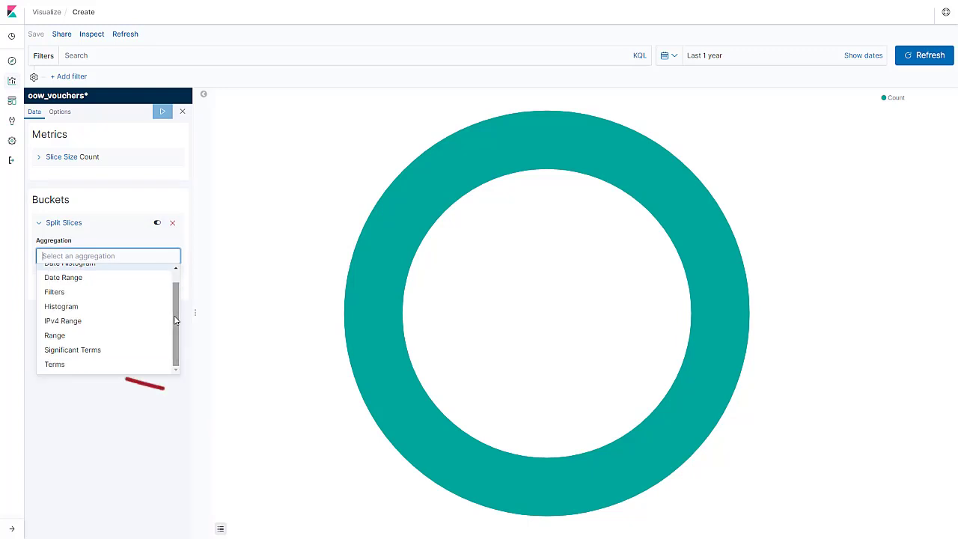
pyautogui.click(126, 365)
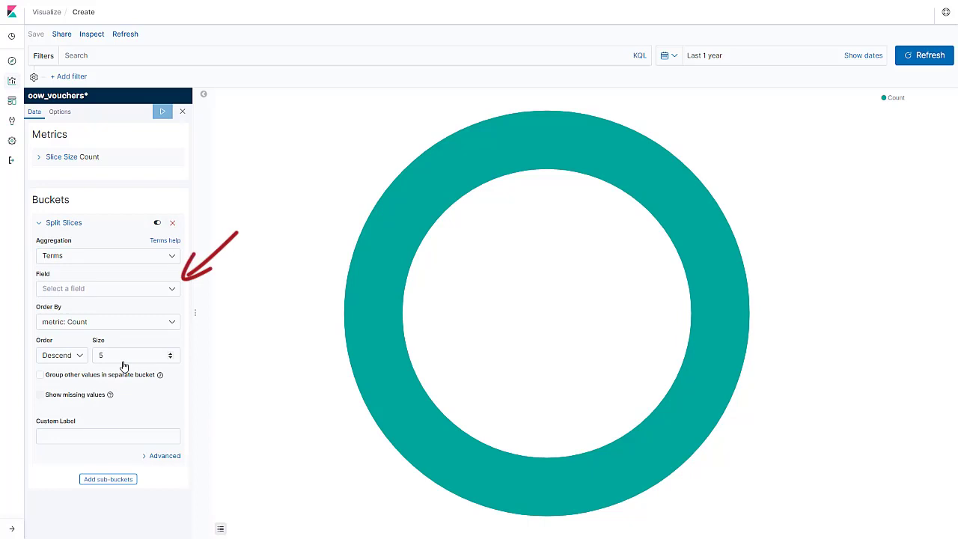
# Split the slices on the Payment Terms field and apply to redraw the chart
pyautogui.click(173, 293)
pyautogui.write('Pa')
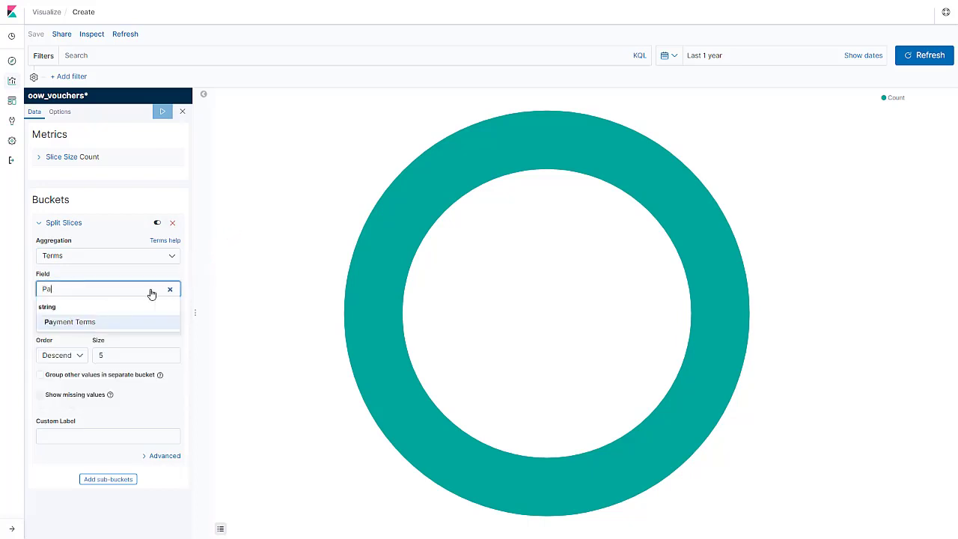
pyautogui.write('y')
pyautogui.click(127, 323)
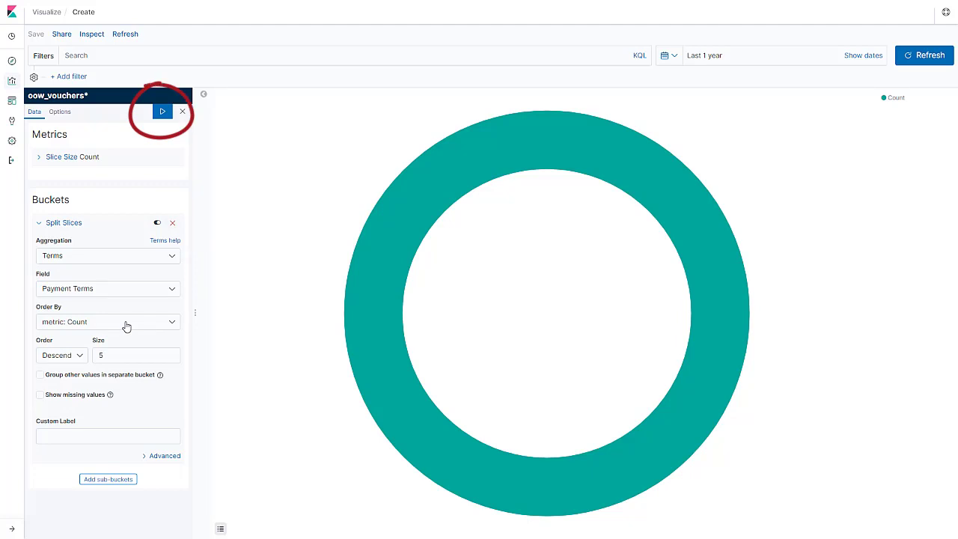
pyautogui.click(162, 111)
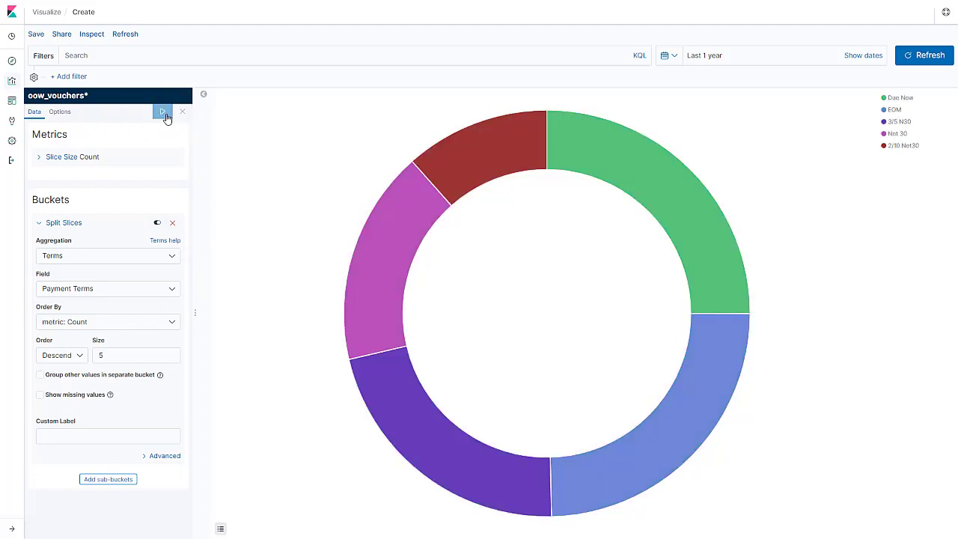